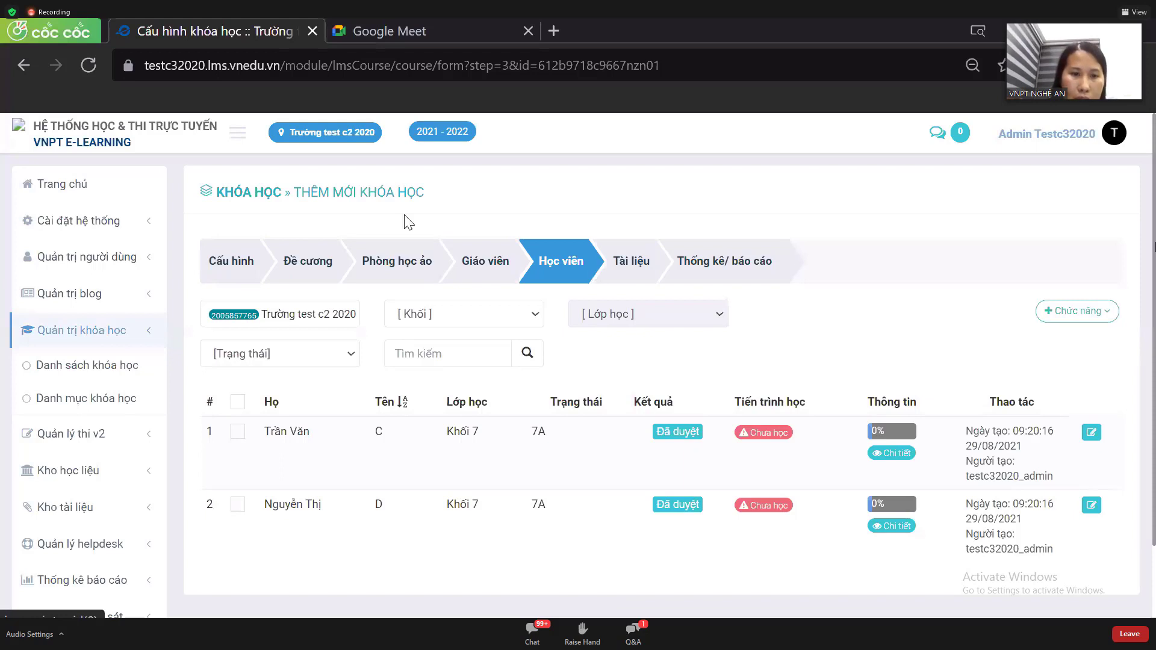
- Move the new-course form to its Giáo viên (teachers) step
left_click(489, 269)
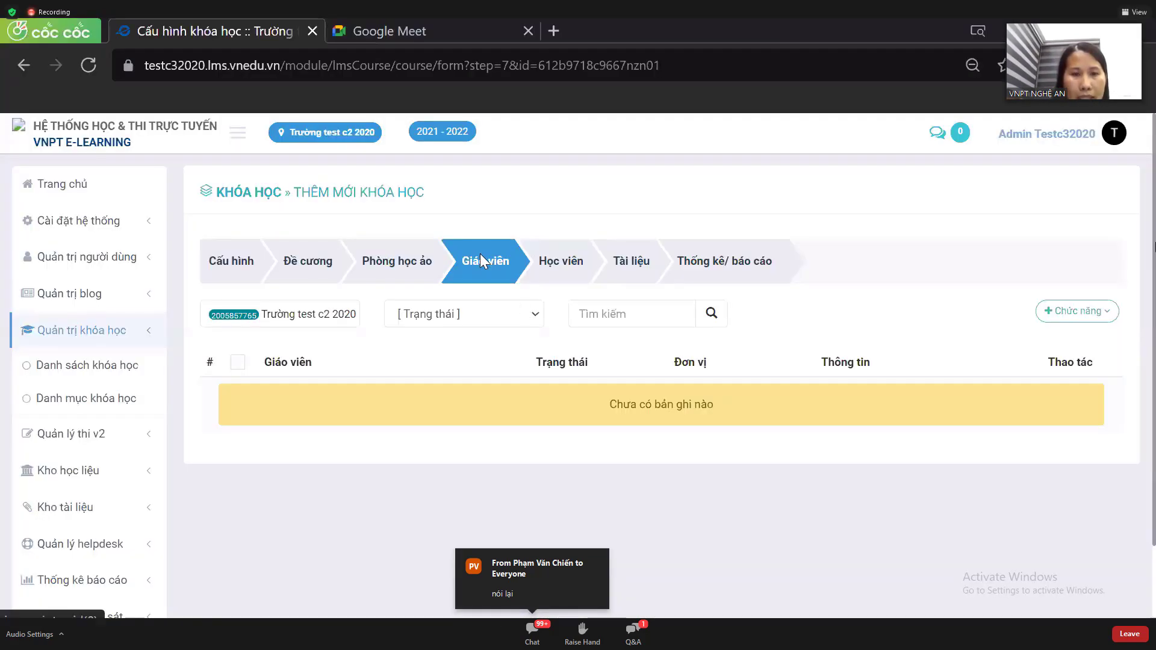
- Open the user list via Chức năng > Thêm từ danh sách người dùng
left_click(1072, 313)
scroll(1072, 316, "down", 1)
scroll(1071, 312, "down", 1)
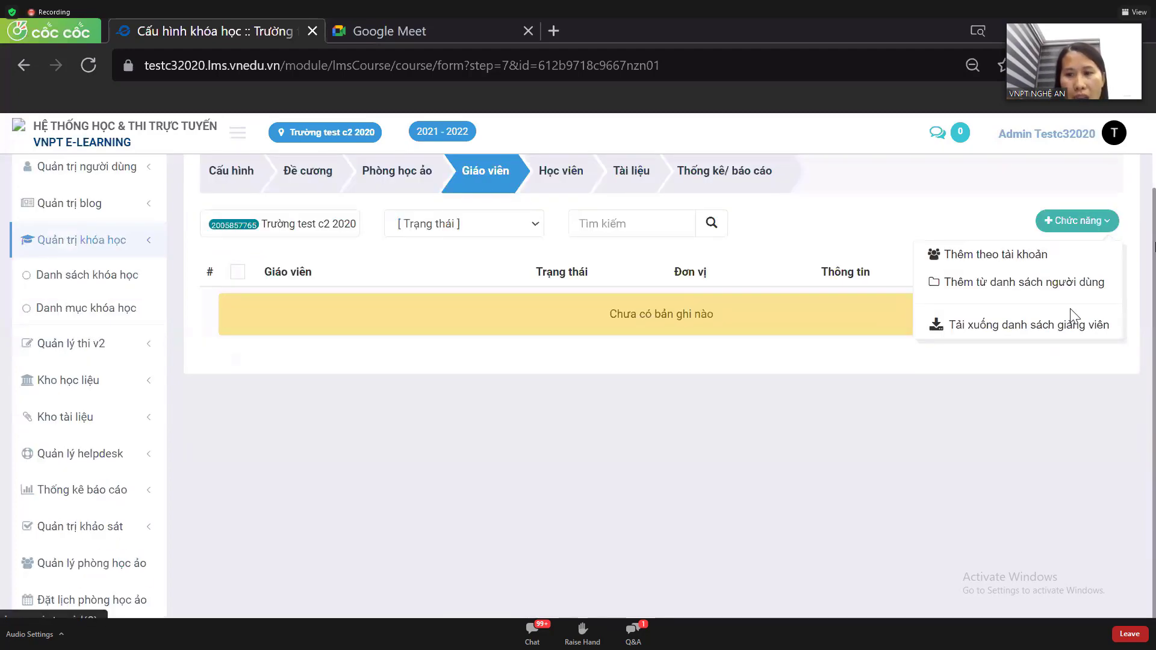
left_click(1046, 283)
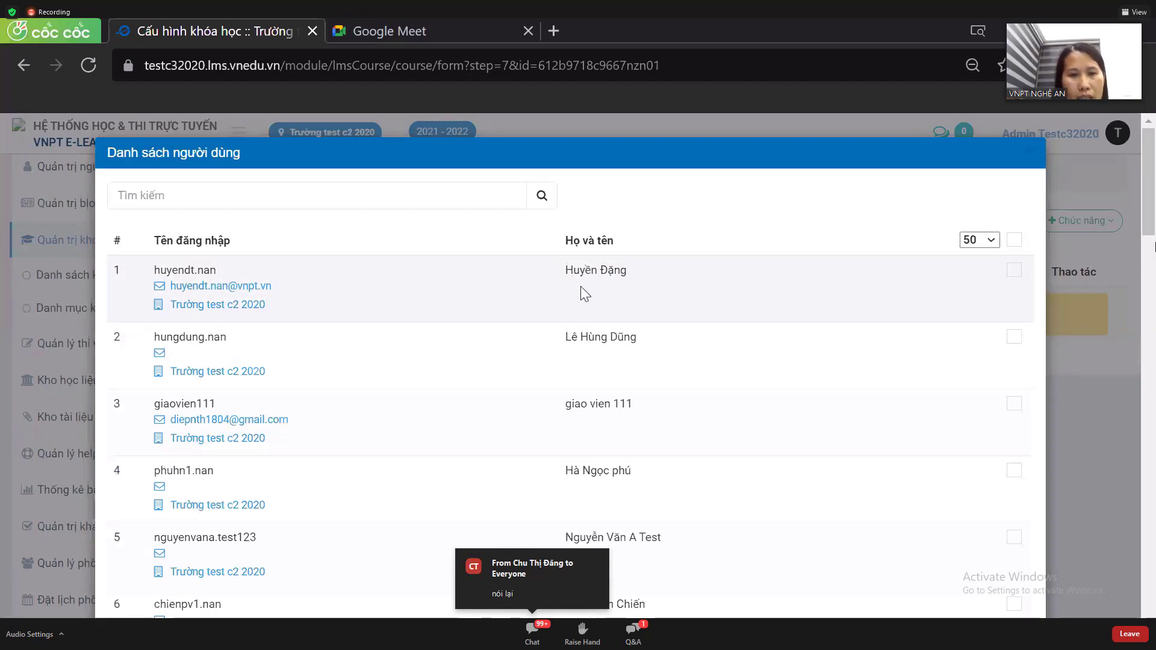
scroll(581, 288, "down", 2)
scroll(581, 288, "down", 5)
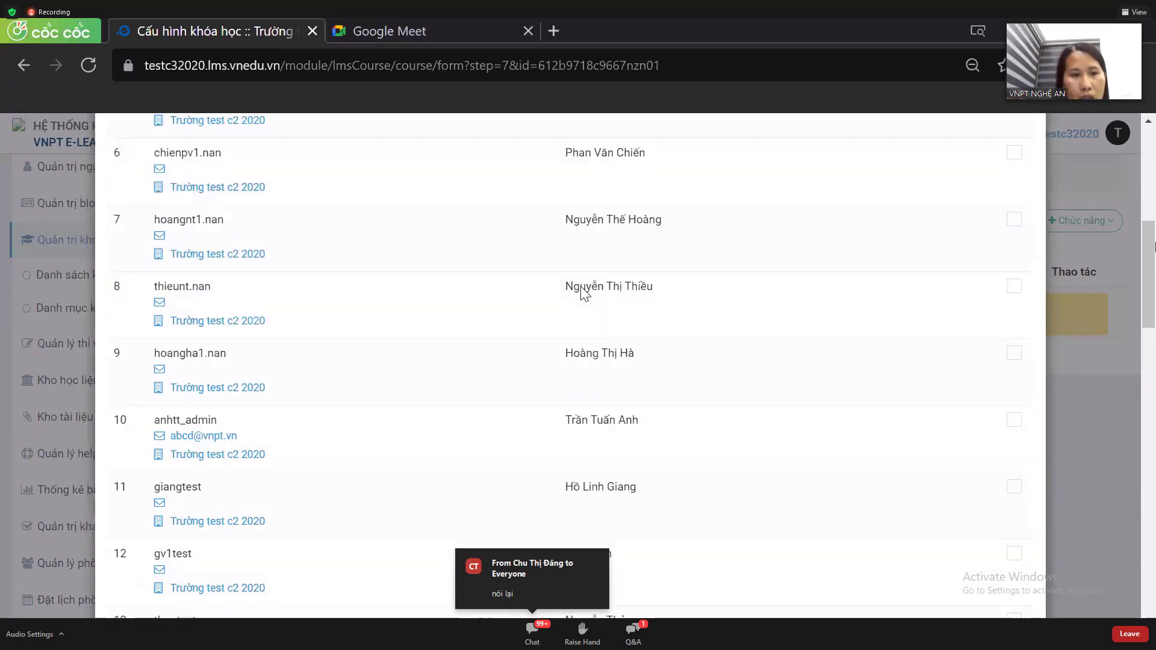
scroll(580, 287, "up", 8)
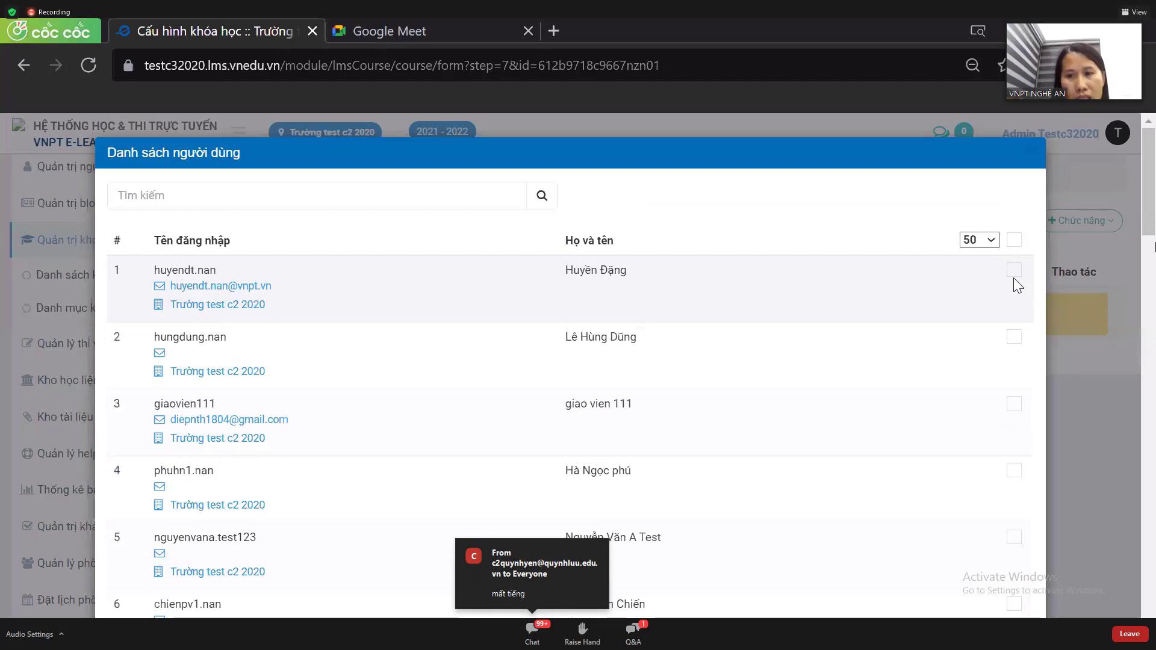
- Tick the first four users in the list, then close the dialog
left_click(1014, 272)
left_click(1016, 340)
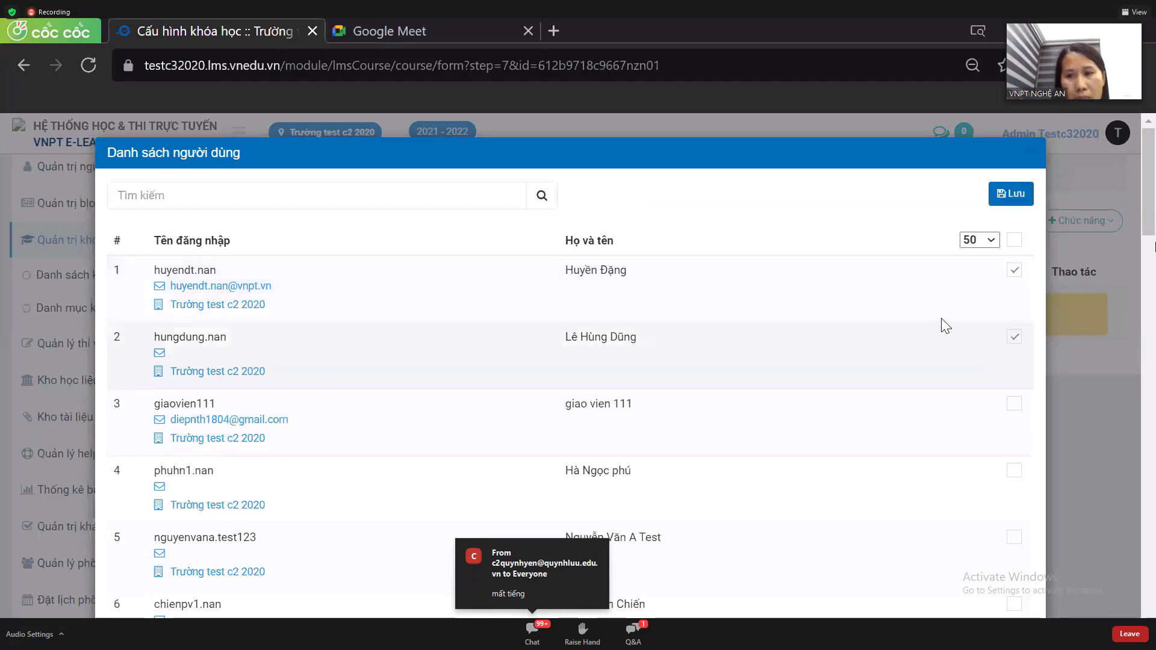
scroll(964, 322, "down", 2)
left_click(1016, 318)
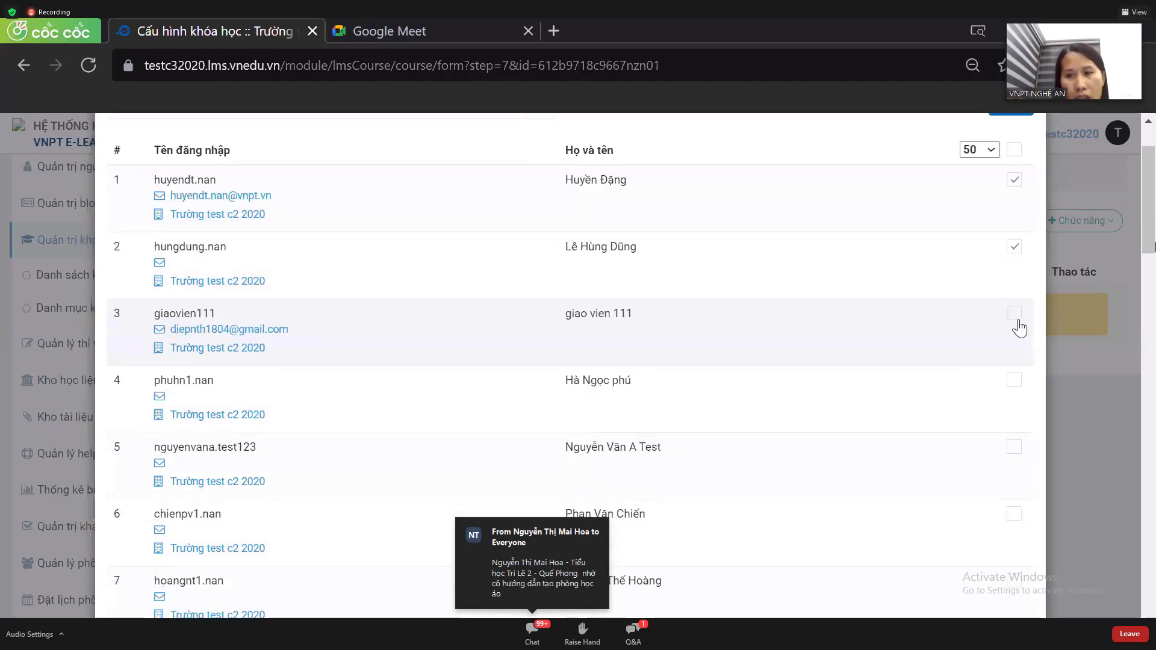
scroll(927, 303, "down", 1)
scroll(985, 294, "down", 1)
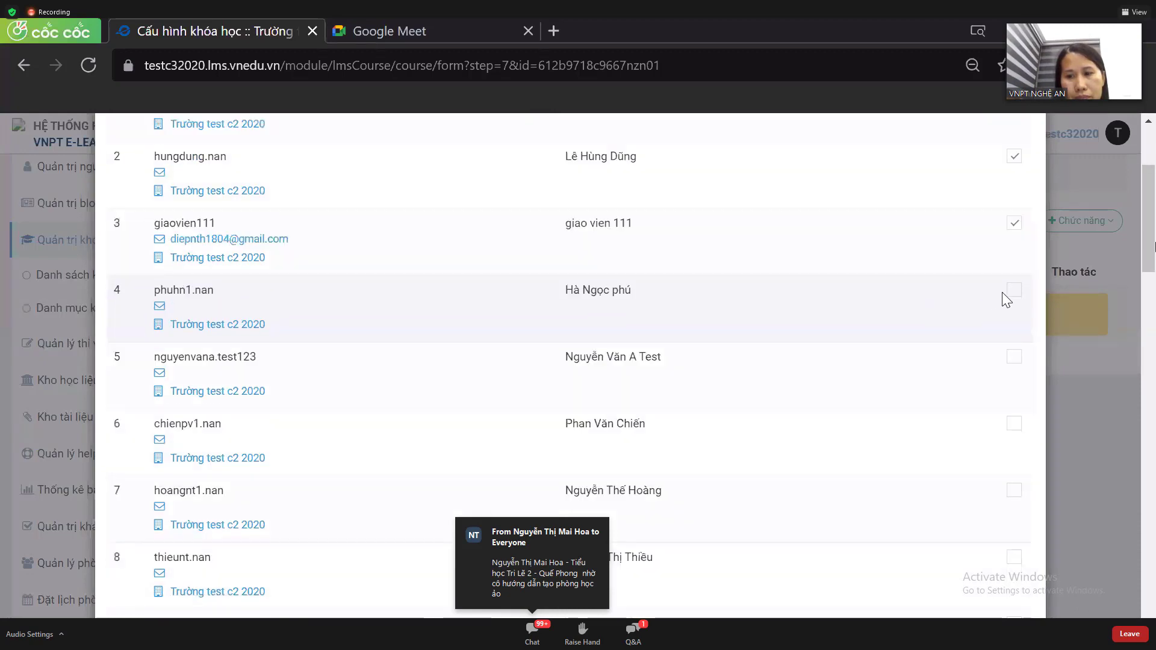
left_click(1009, 295)
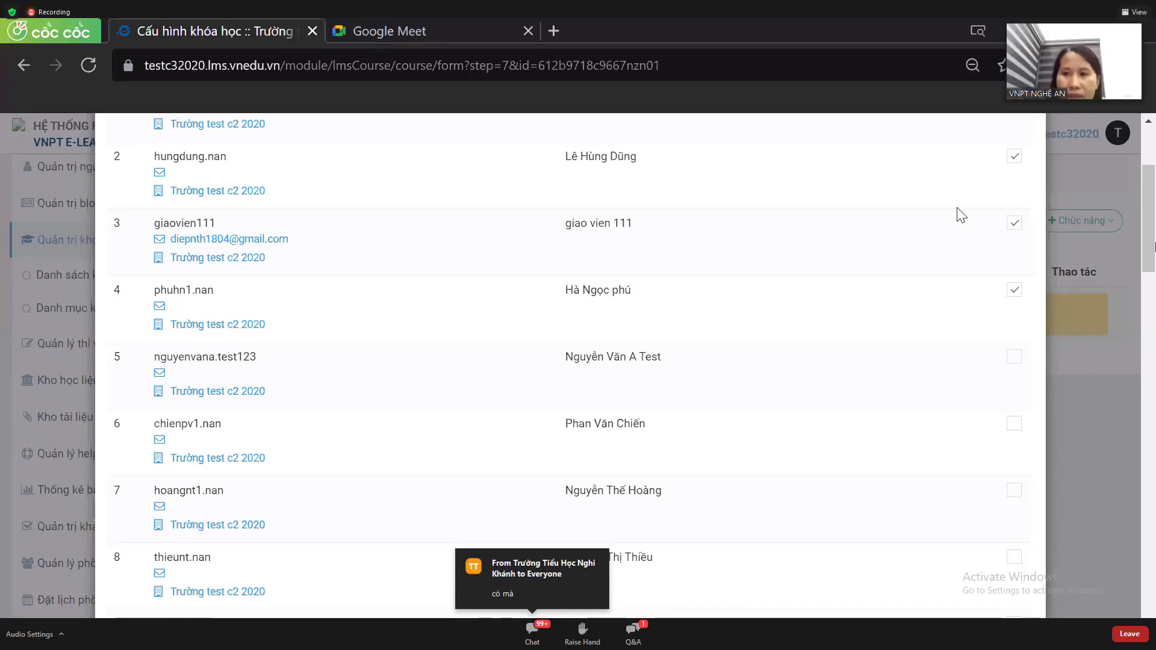
scroll(984, 178, "up", 3)
left_click(1033, 159)
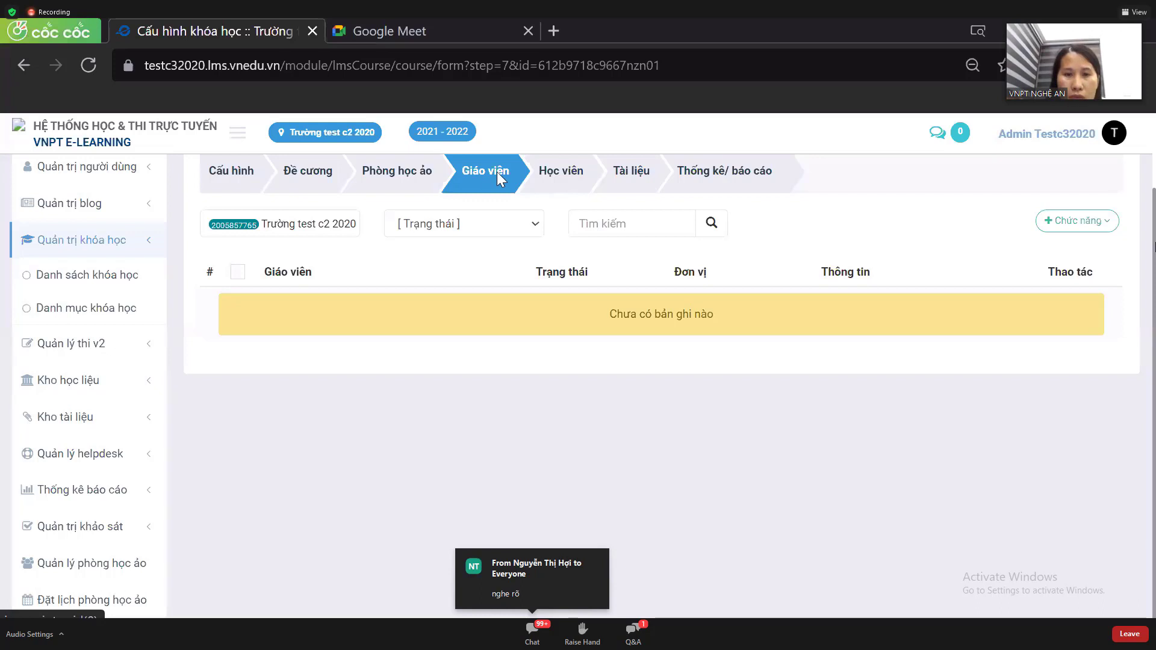
- Reopen the user list, search for 'giang', and tick both matching users
left_click(1063, 221)
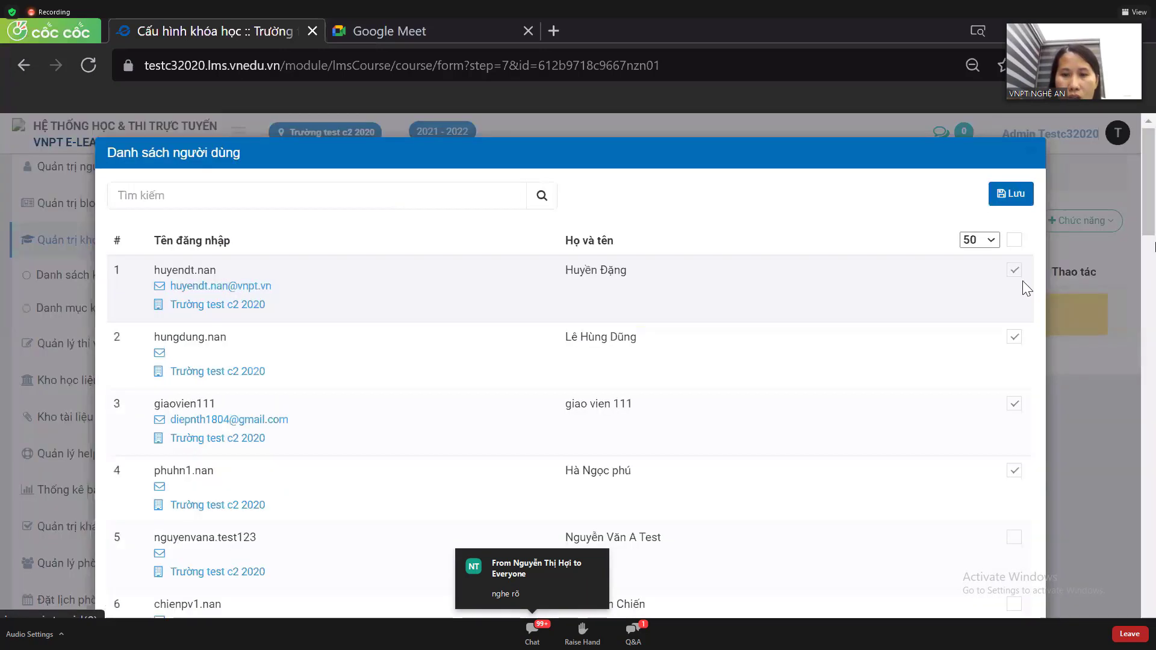
left_click(1023, 283)
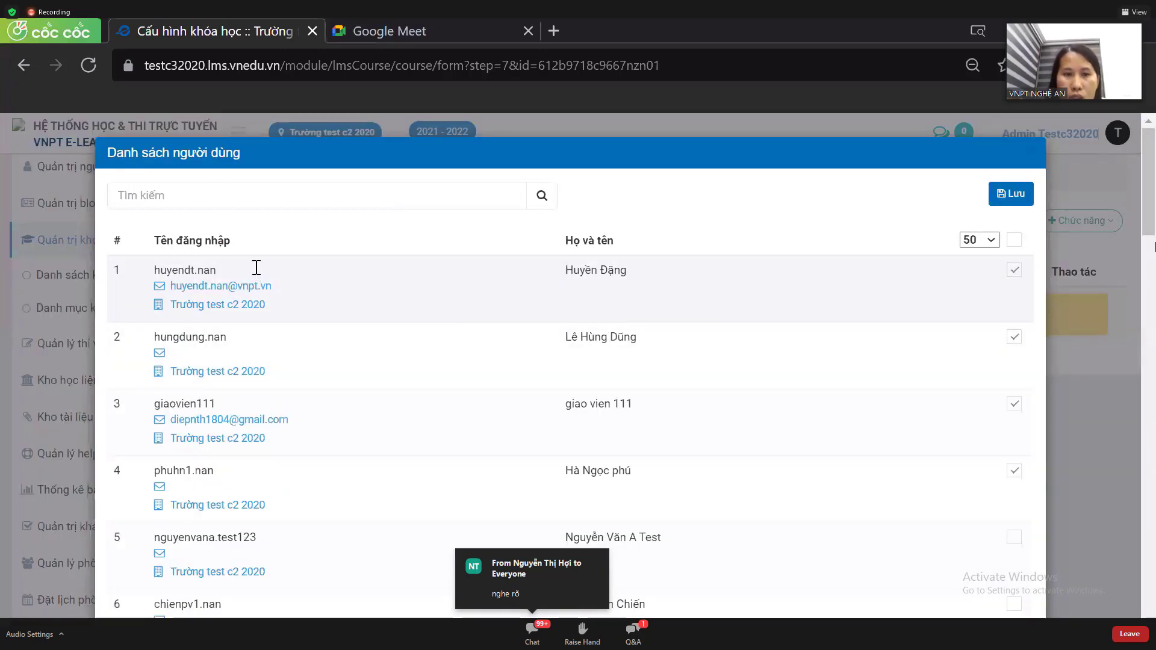
left_click(230, 196)
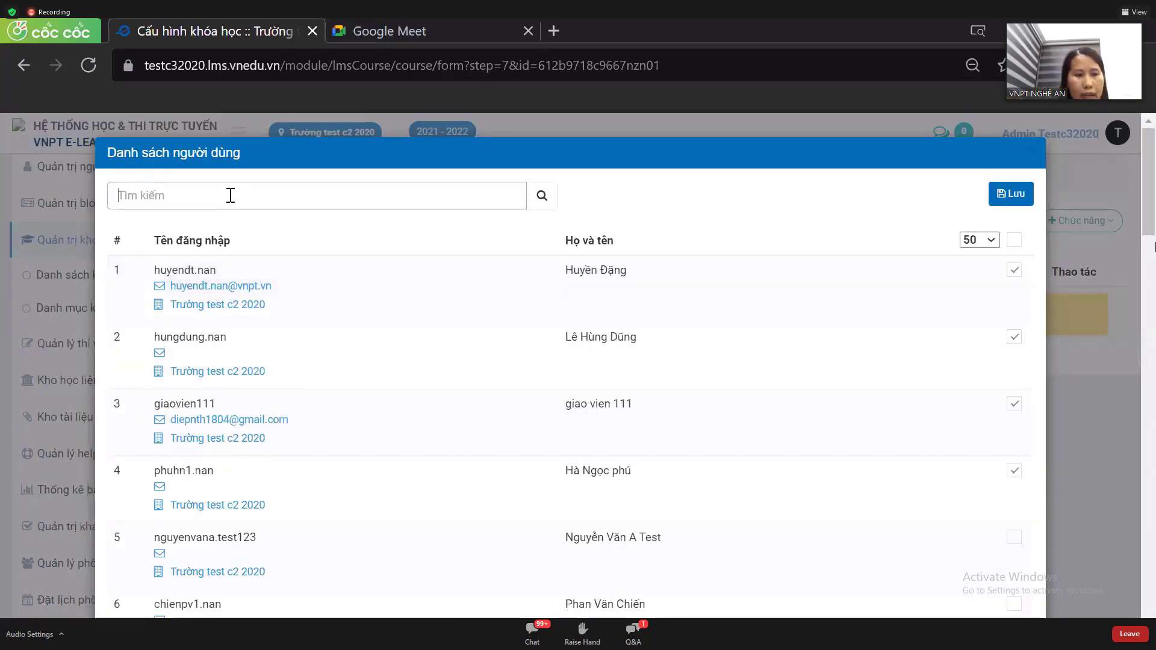
type("giang")
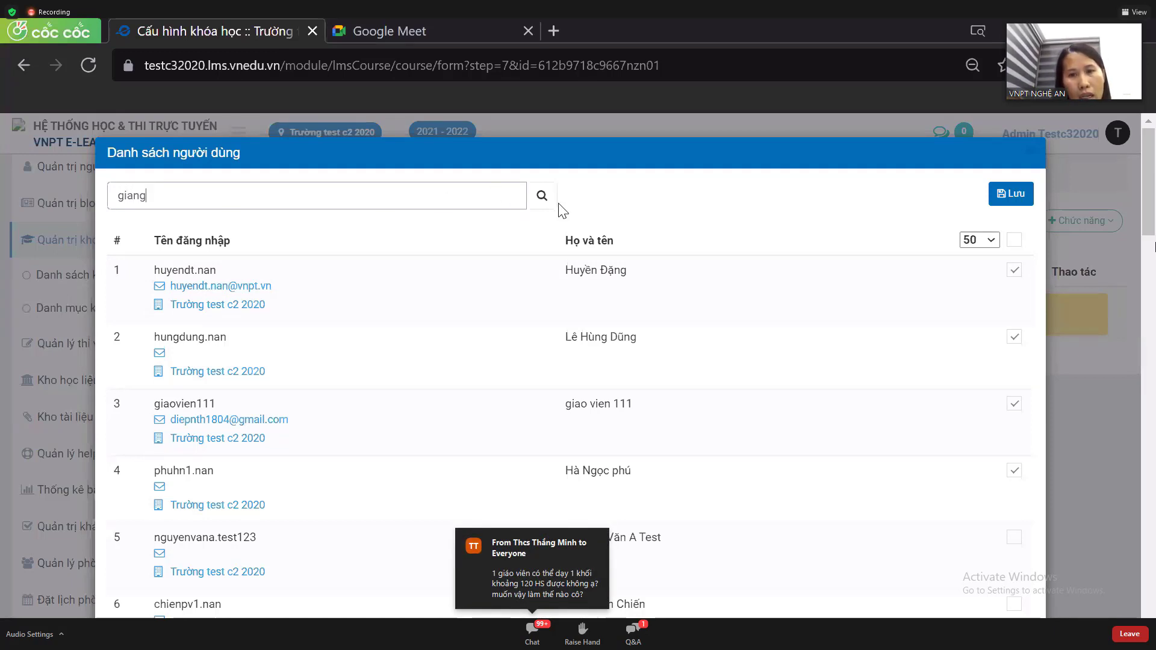
left_click(539, 200)
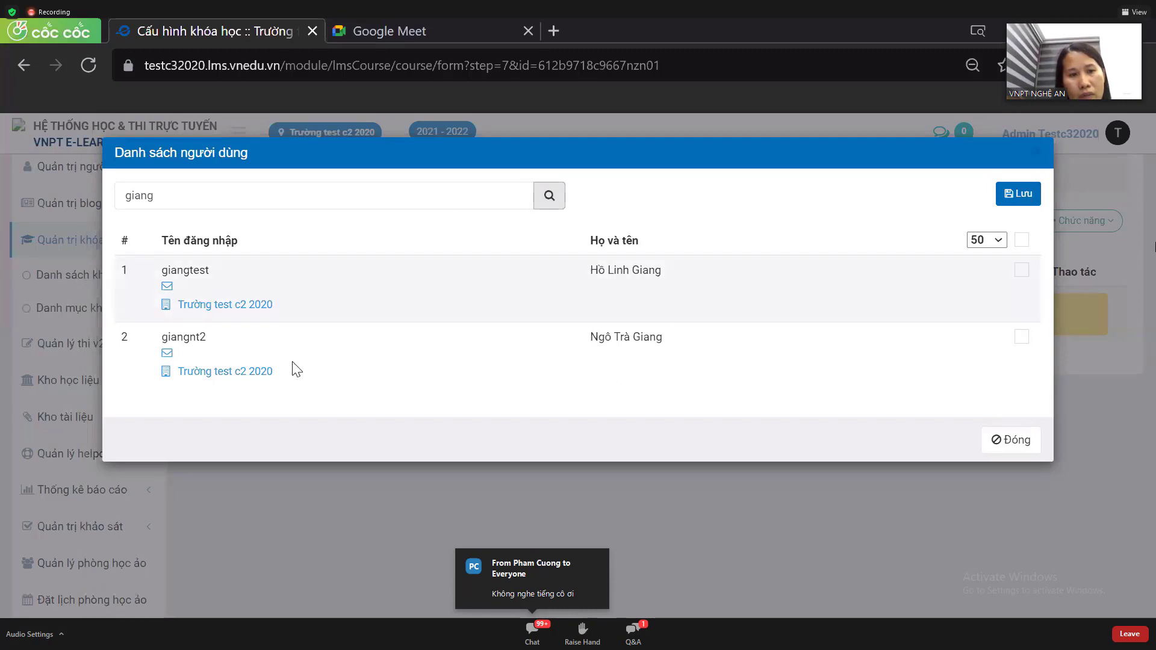
left_click(1022, 271)
left_click(1018, 338)
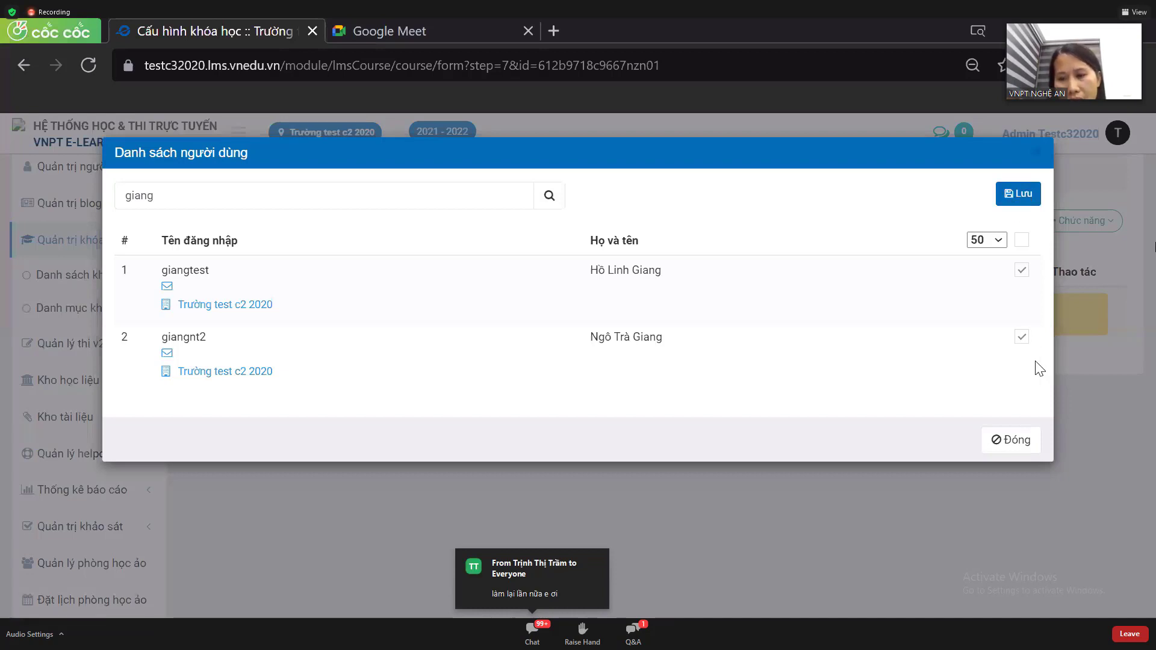
- Close the user list, visit the students step, then return to the Giáo viên step
left_click(1045, 153)
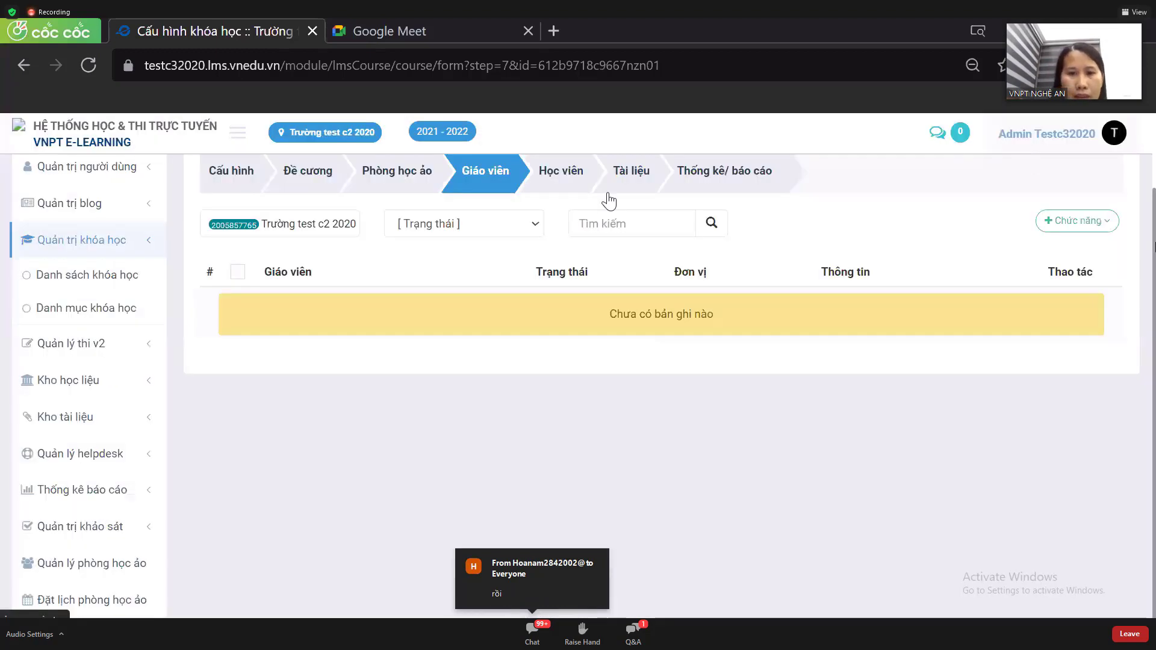
left_click(565, 178)
scroll(590, 364, "down", 1)
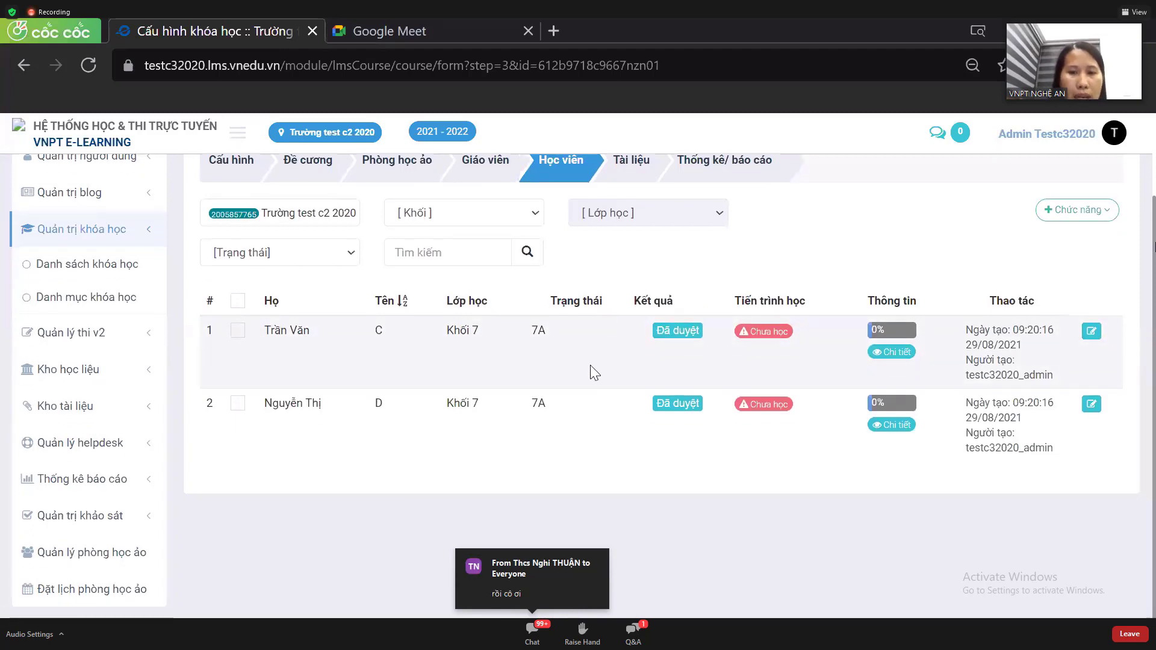
scroll(590, 365, "up", 2)
left_click(499, 266)
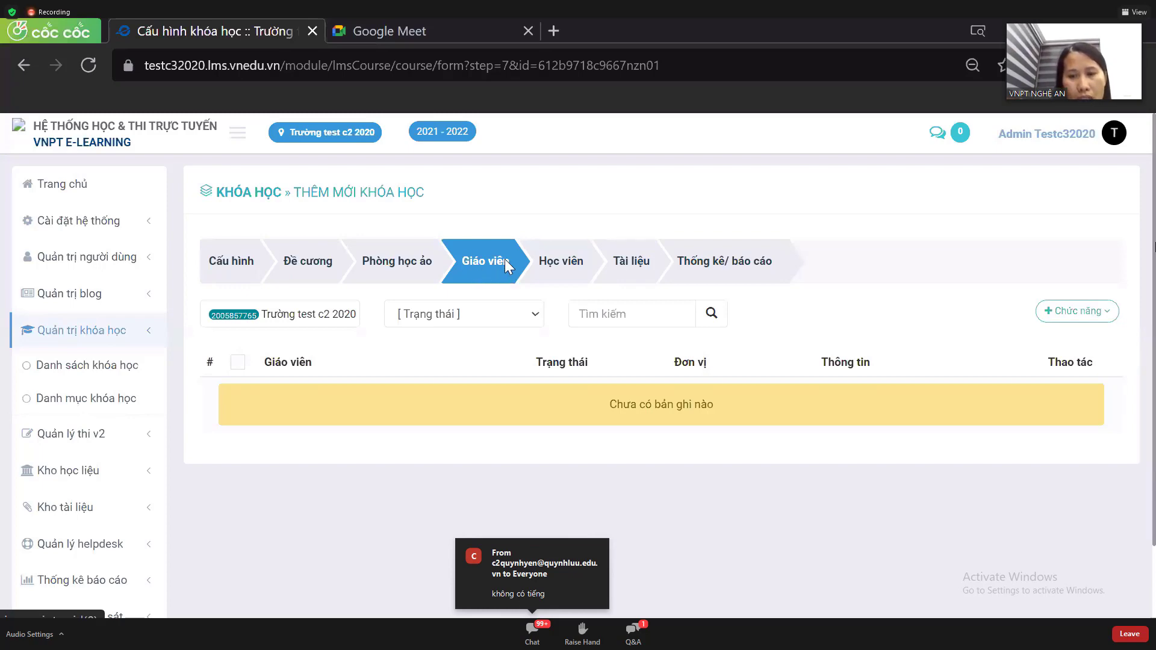
- Open the Thêm từ danh sách người dùng dialog from the Chức năng menu
left_click(1069, 318)
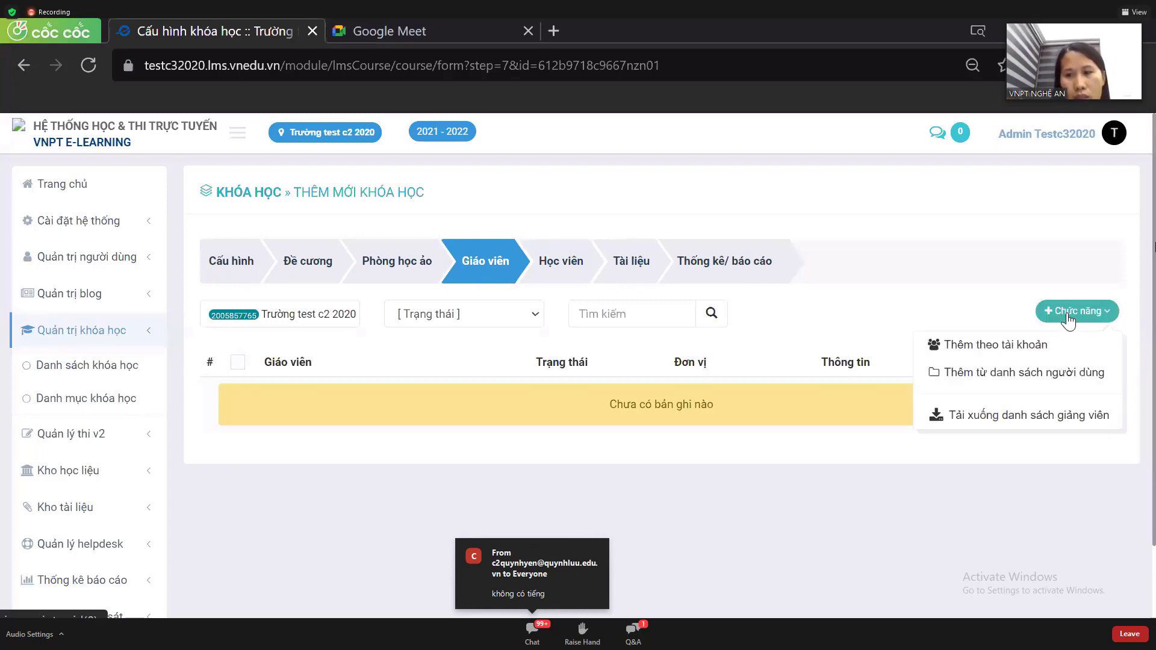
scroll(1069, 317, "down", 3)
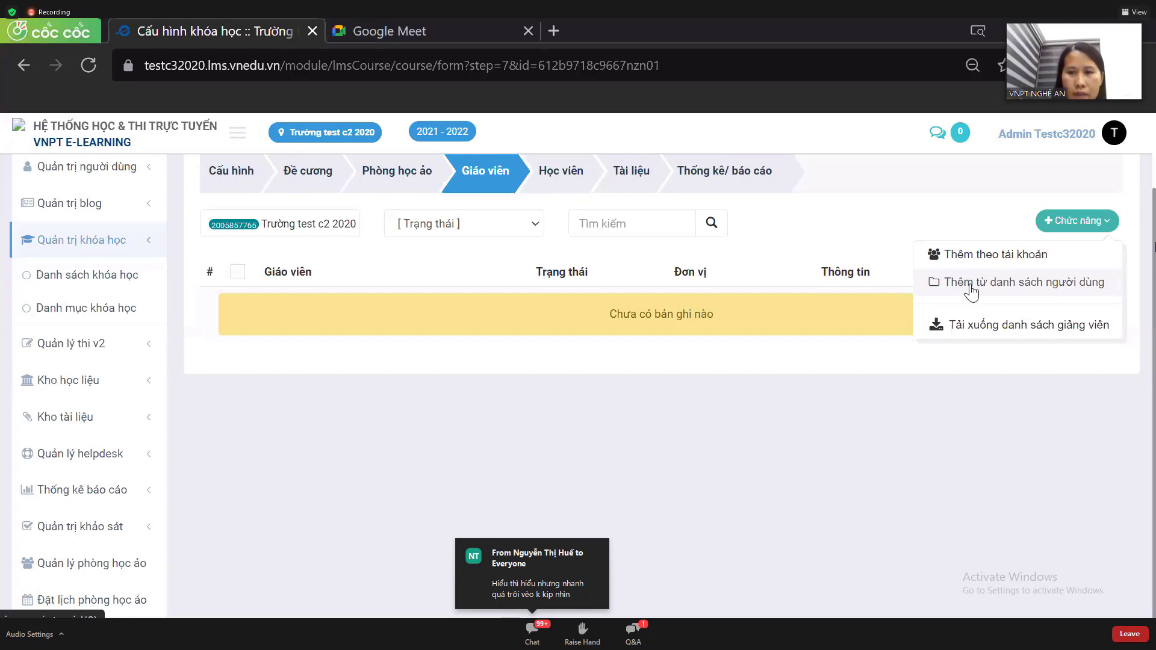
left_click(971, 285)
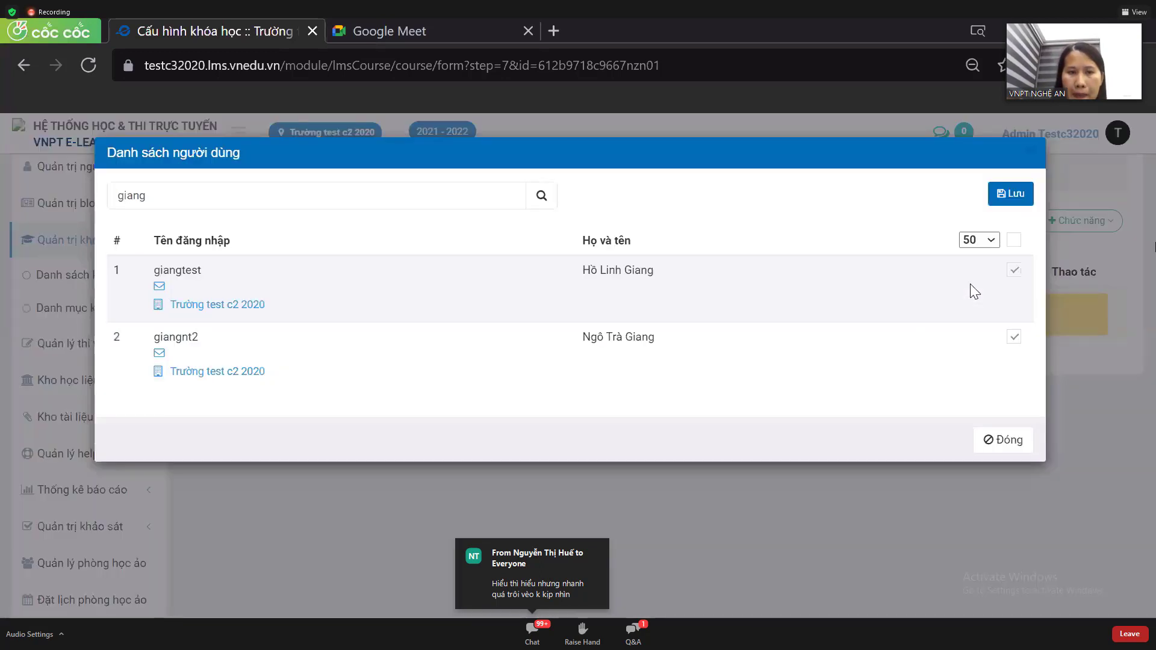
- Clear the 'giang' search term, reload the unfiltered list, and scroll through it
left_click(422, 198)
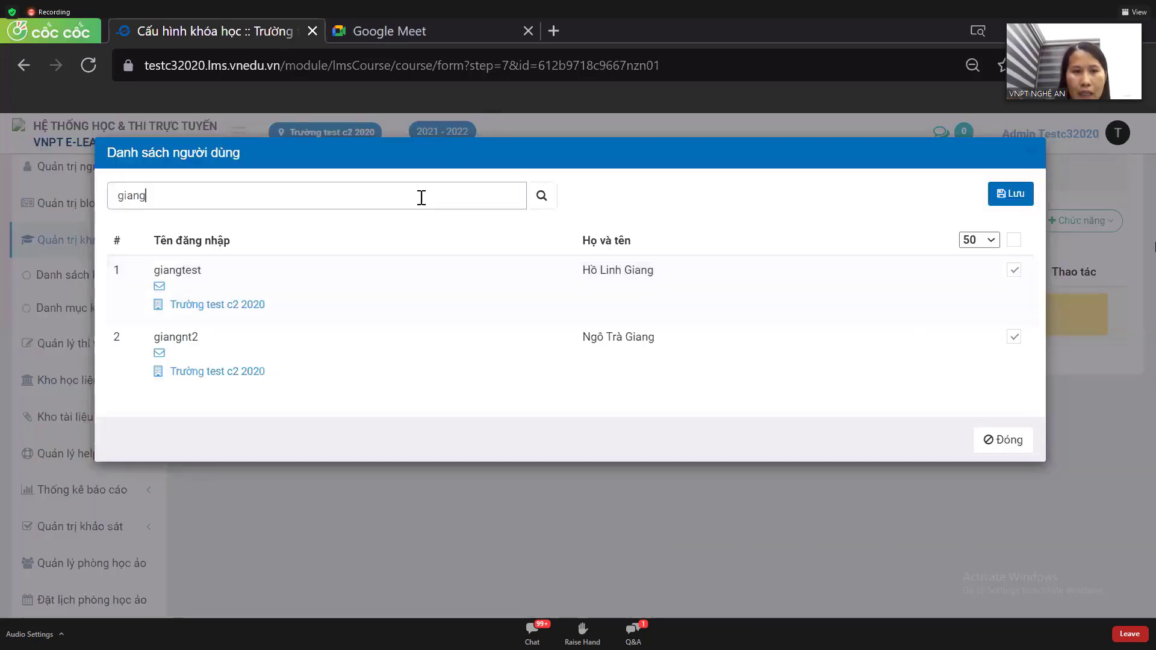
key("BackSpace")
key("BackSpace")
key("BackSpace")
key("BackSpace")
key("BackSpace")
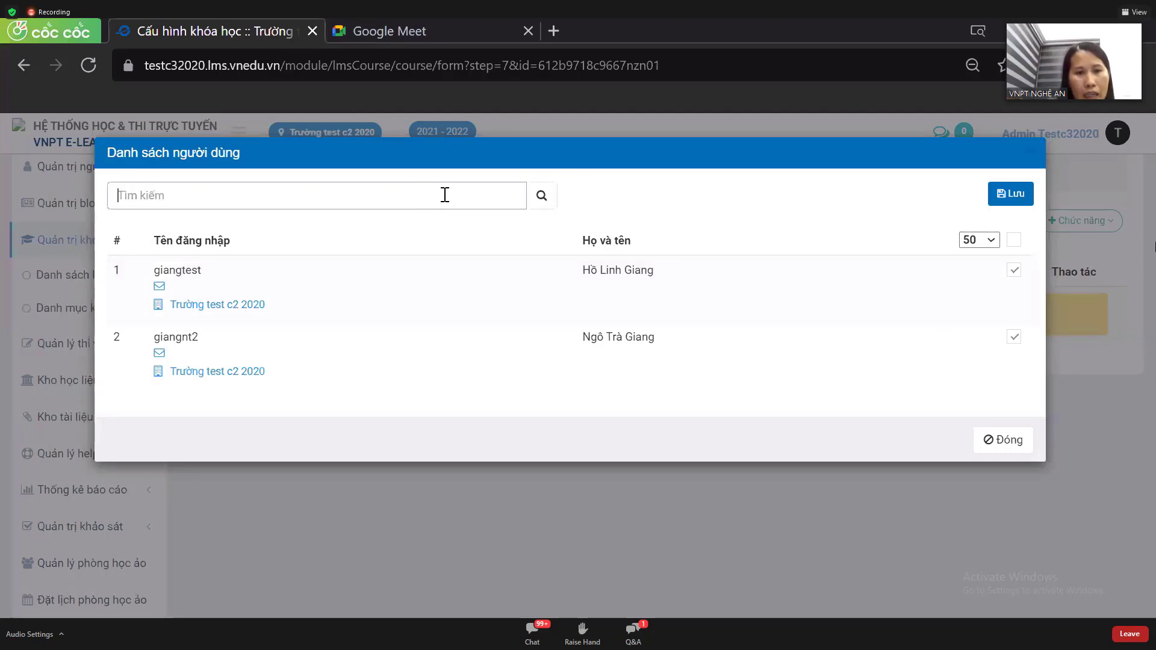
left_click(541, 196)
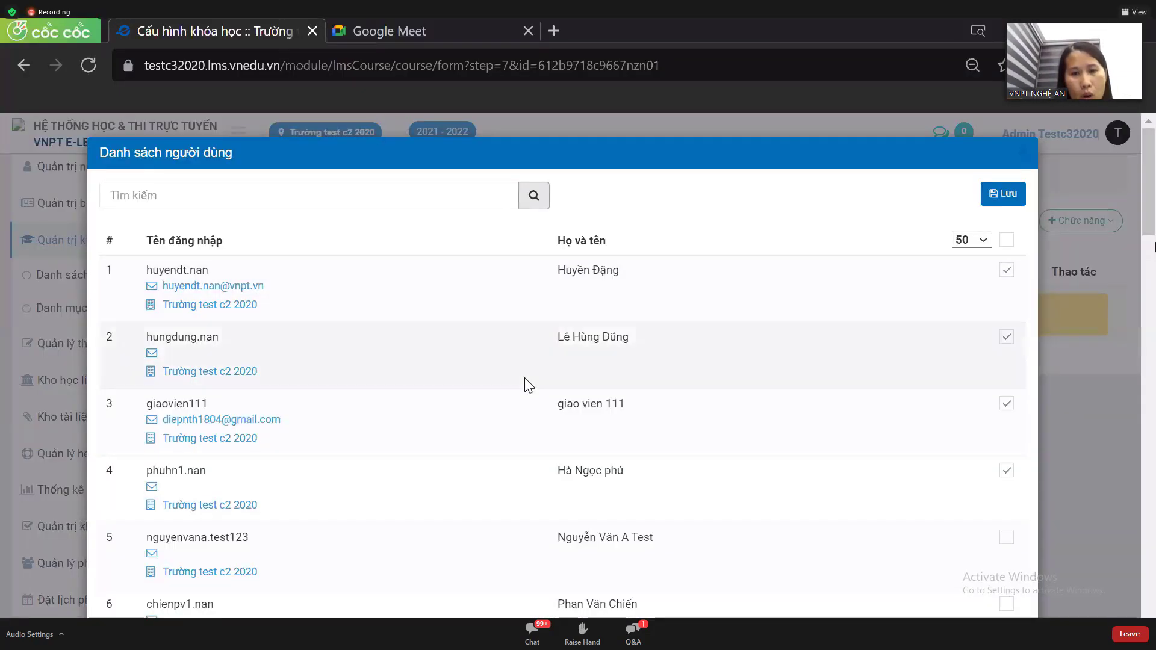
scroll(539, 369, "down", 3)
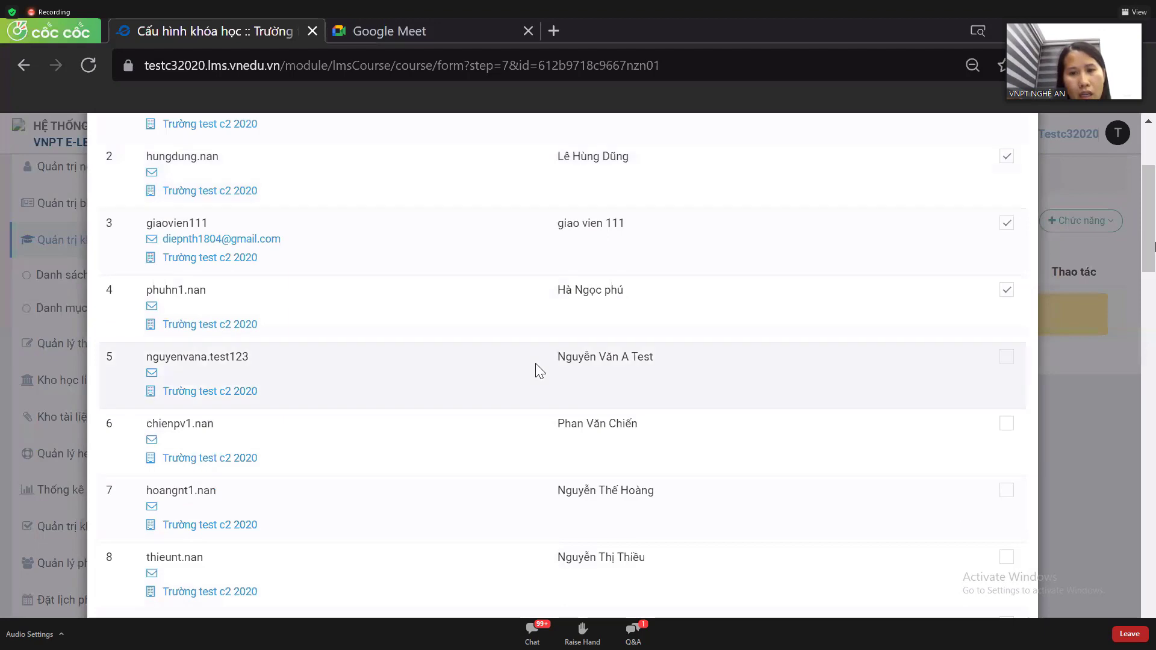
scroll(540, 370, "down", 1)
scroll(540, 370, "up", 4)
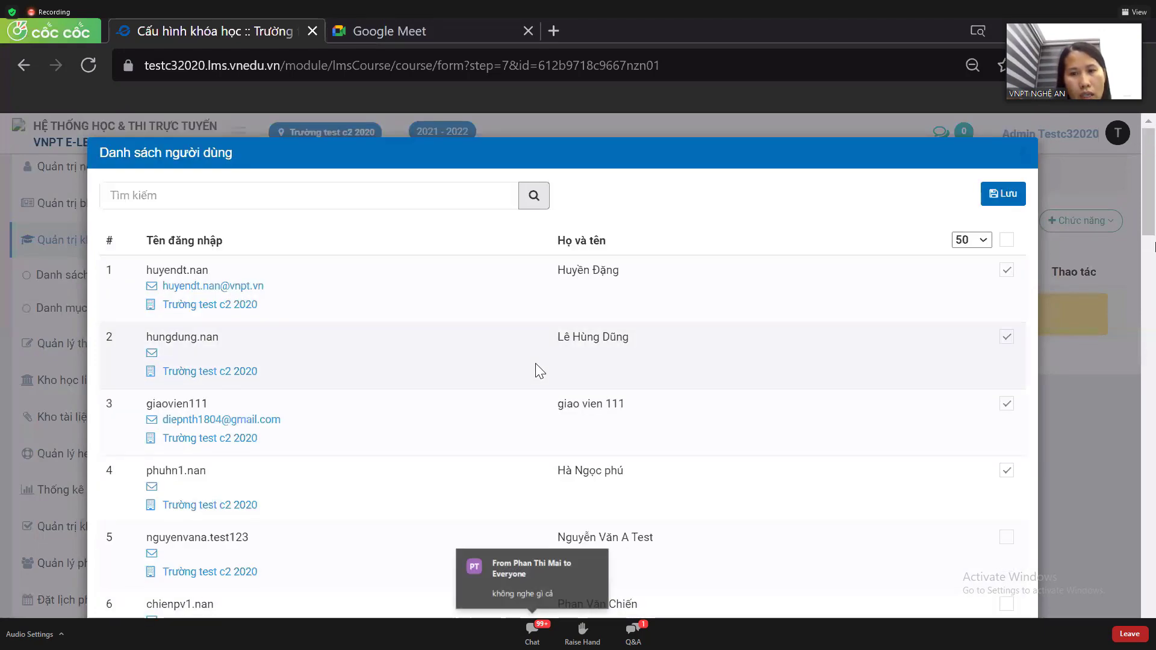
scroll(540, 369, "down", 12)
scroll(540, 369, "down", 6)
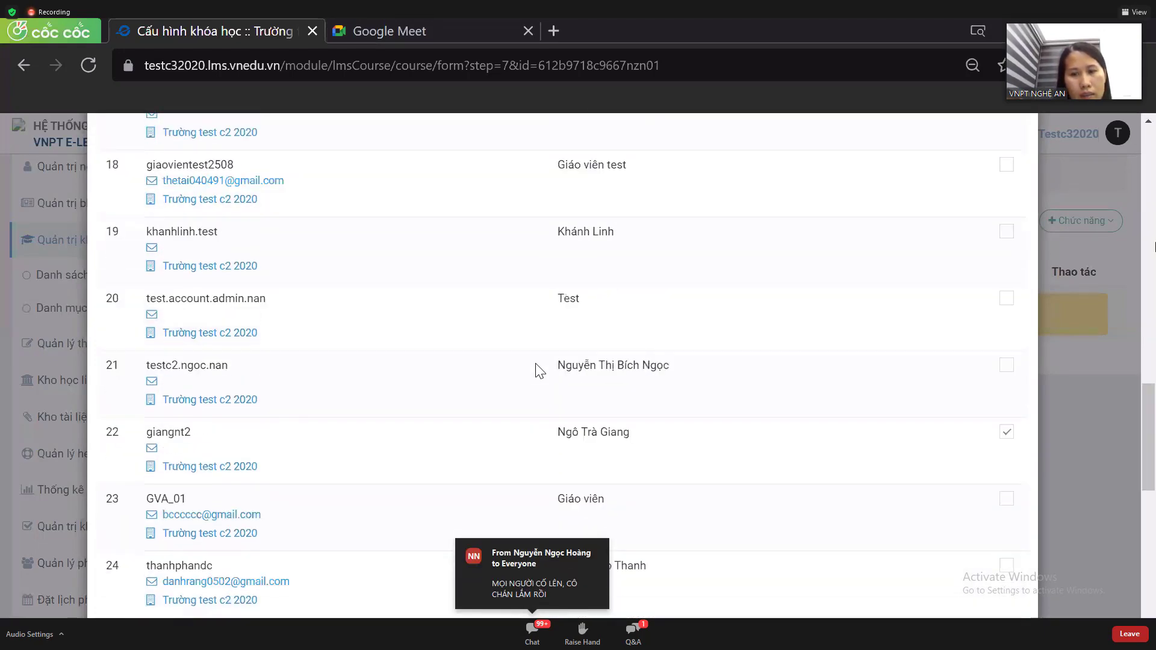
scroll(539, 369, "up", 18)
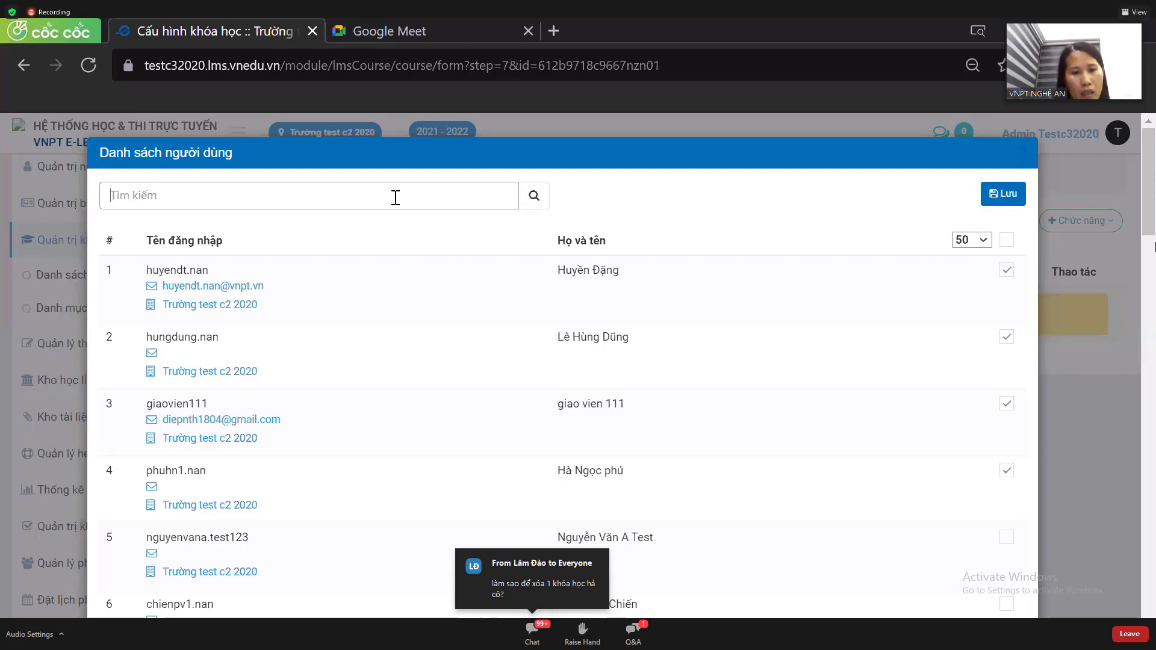
- Search the user list for 'chien' and tick the single matching user and the header checkbox
type("chi")
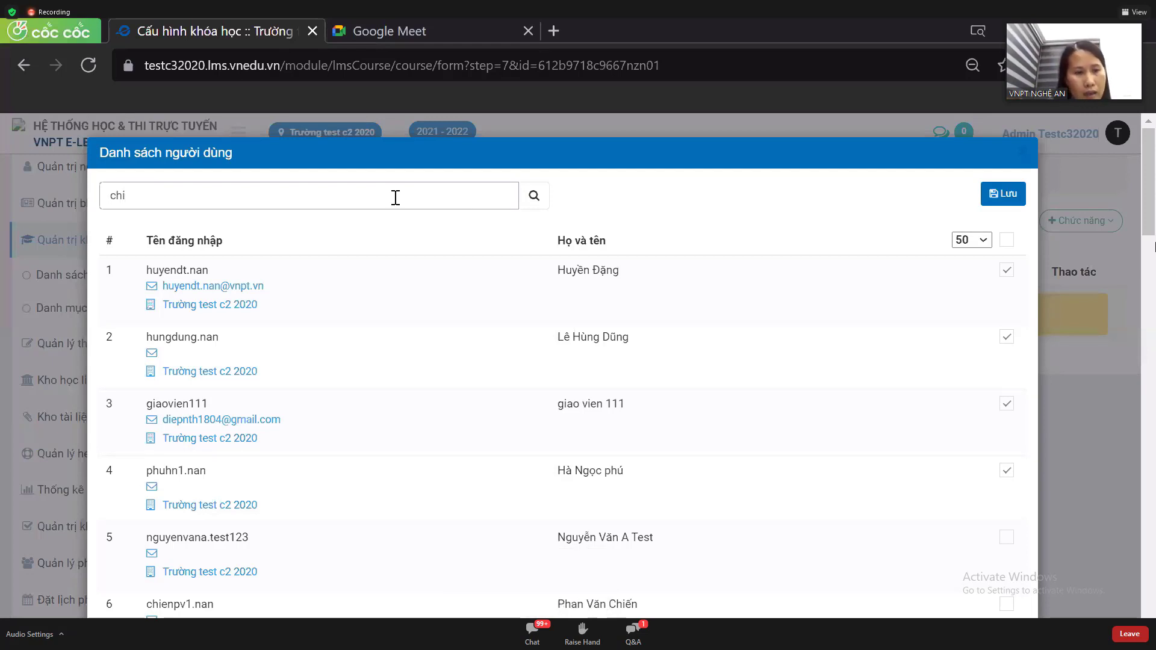
type("enpv1")
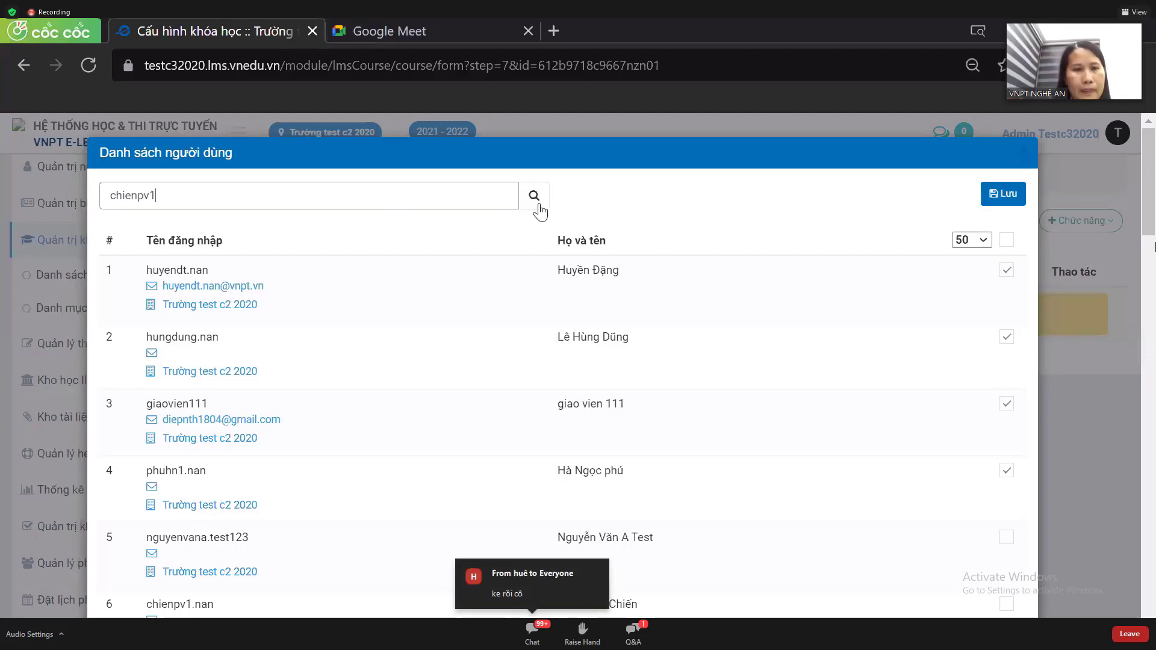
left_click(534, 196)
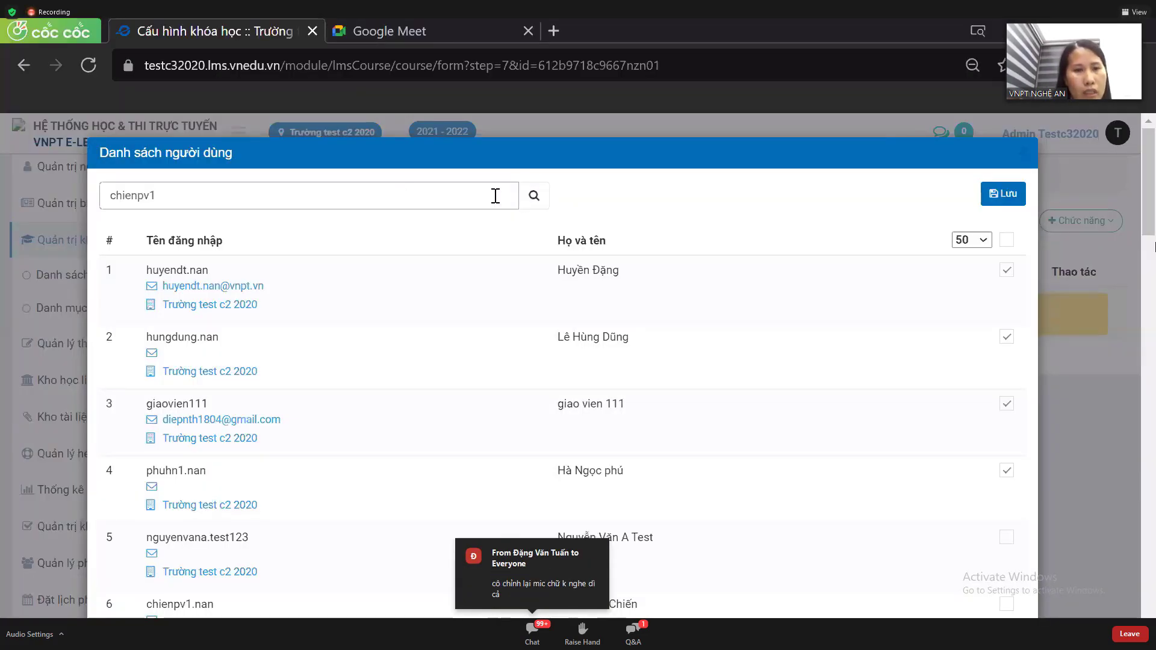
key("BackSpace")
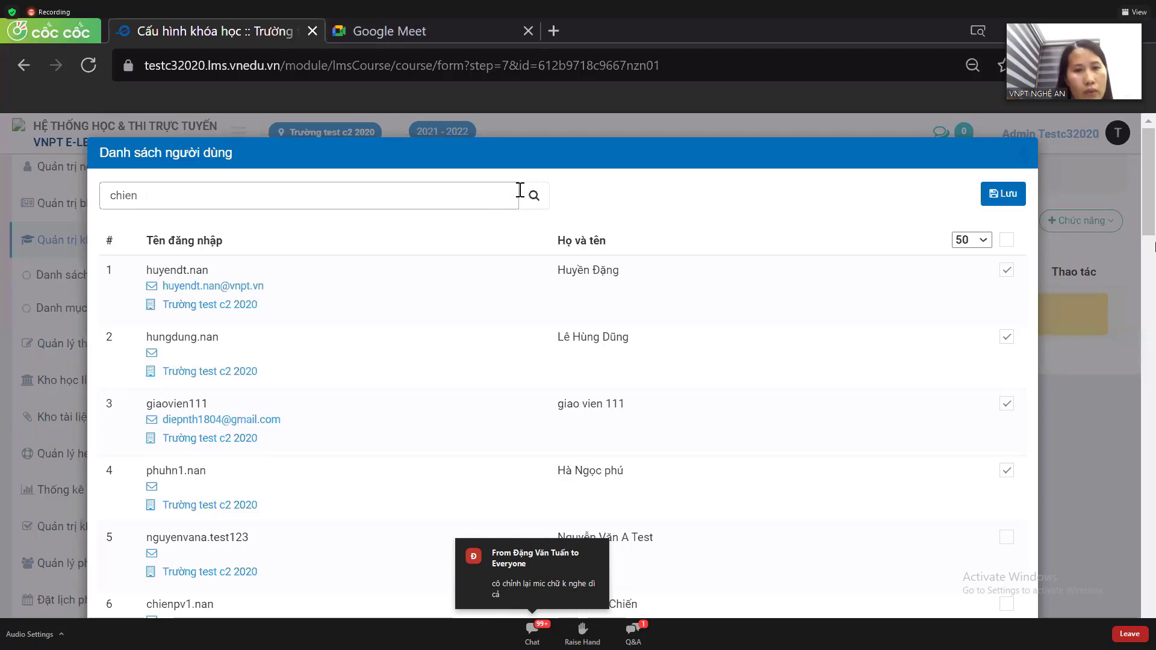
left_click(537, 197)
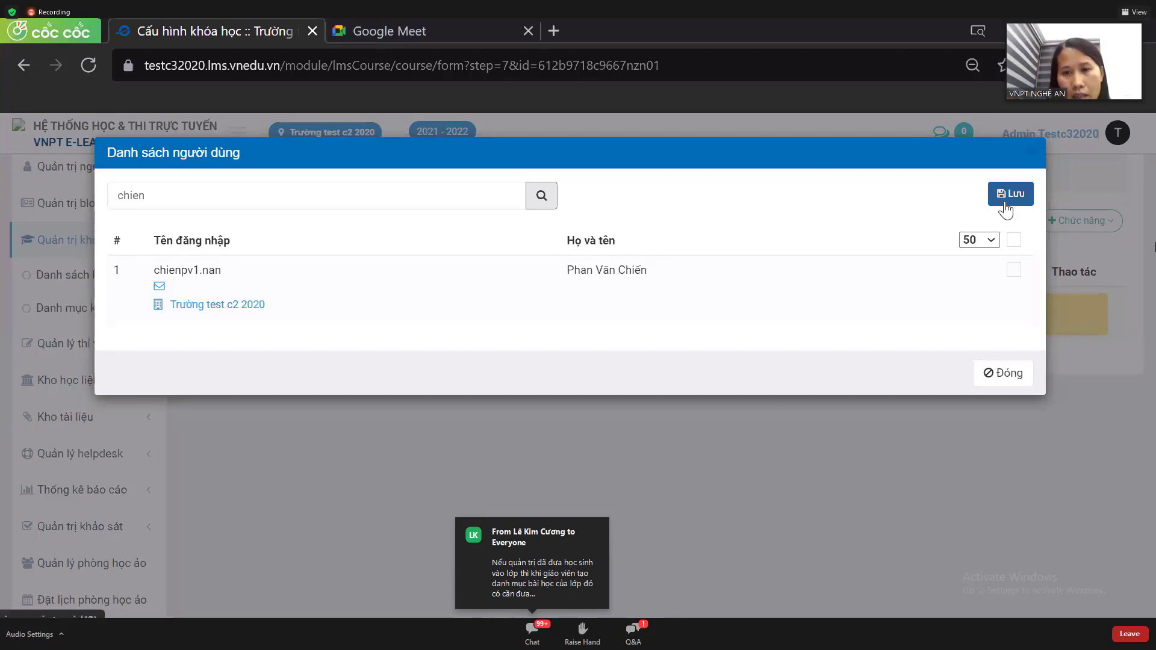
left_click(1014, 273)
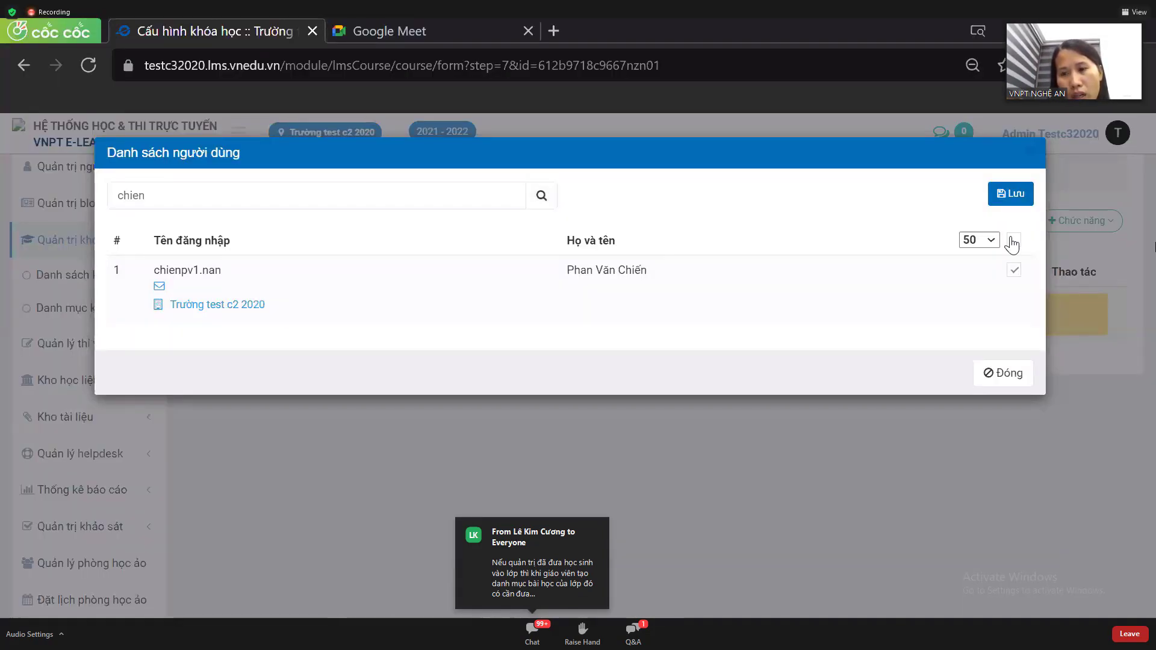
left_click(1015, 241)
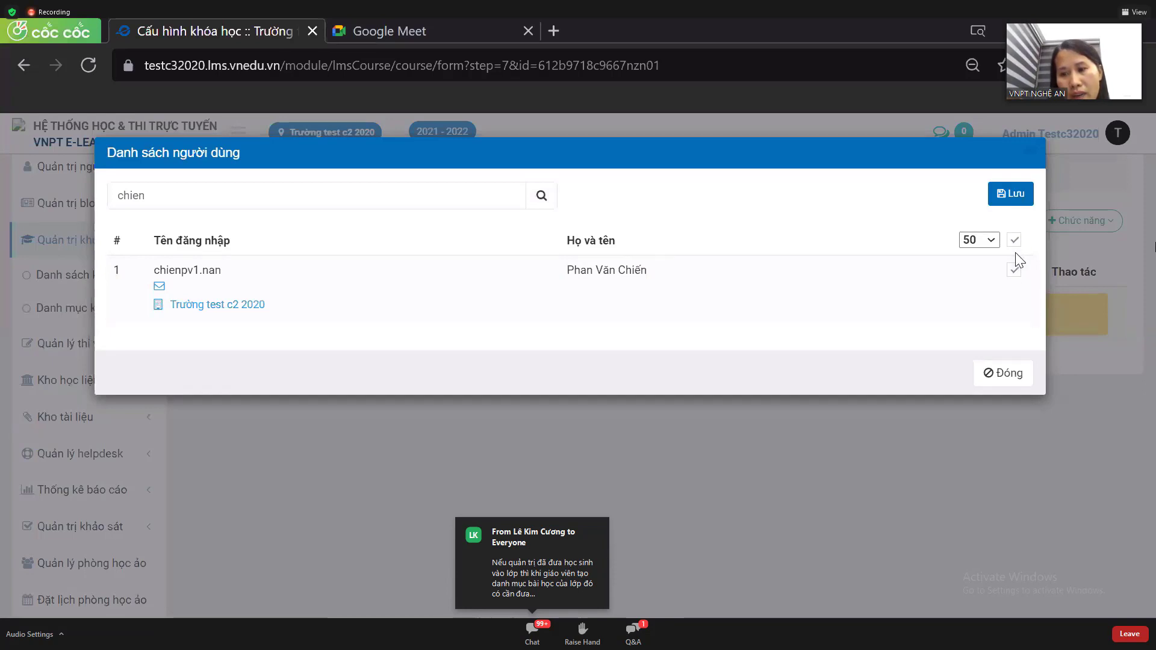